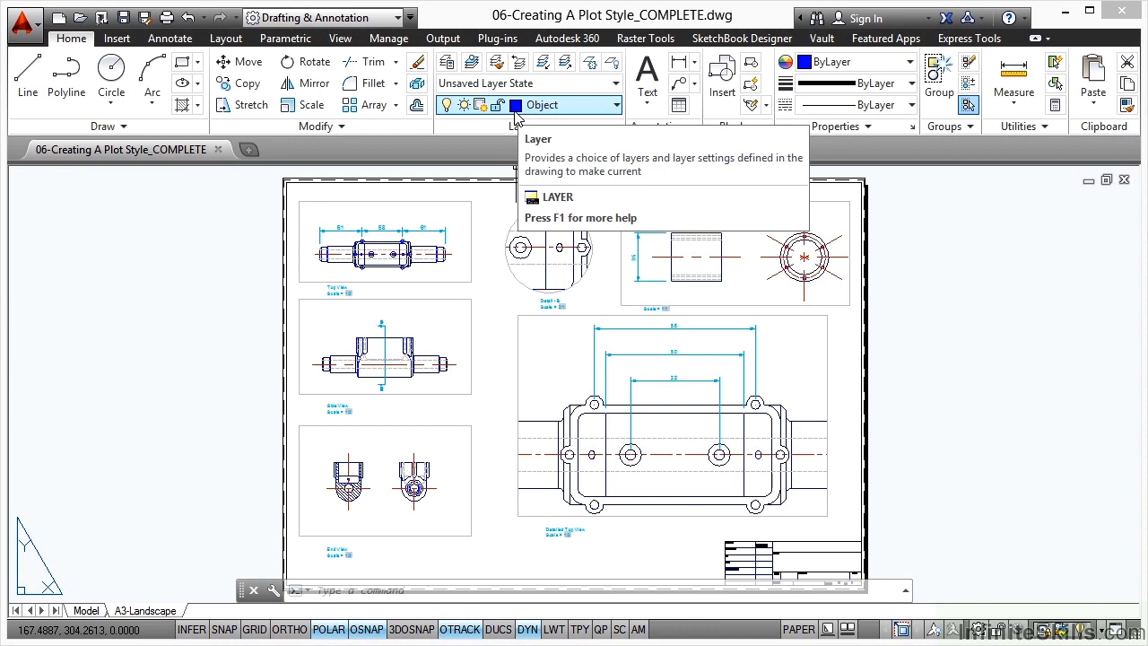
Inspect the Object layer's settings in the layer list, widening the colour column
click(447, 65)
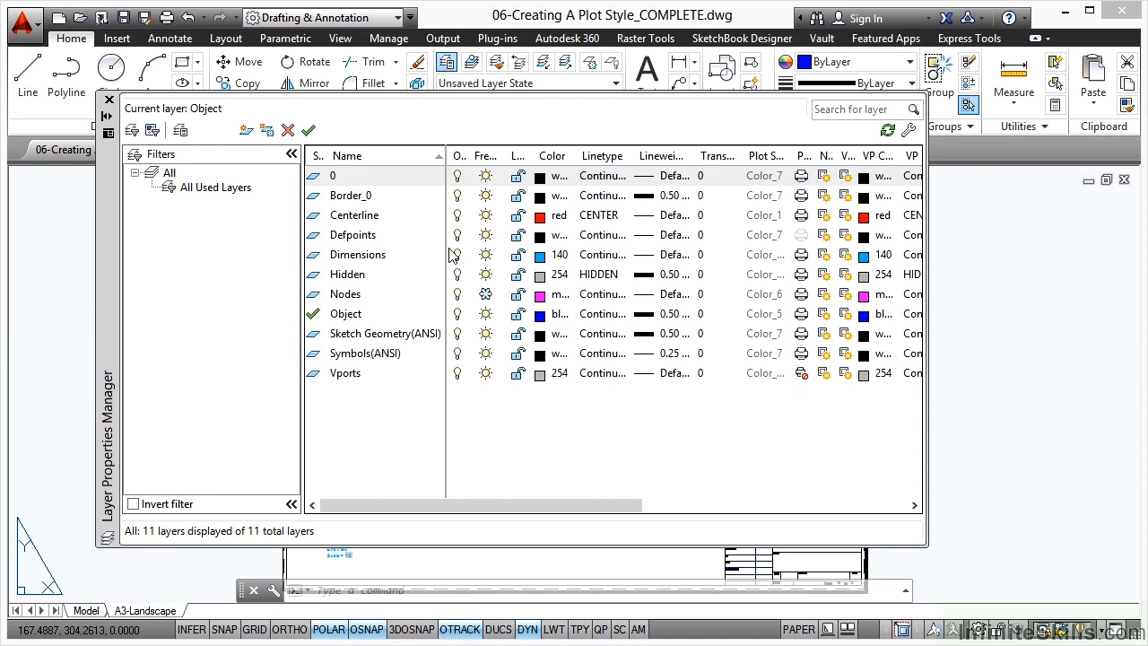
click(349, 320)
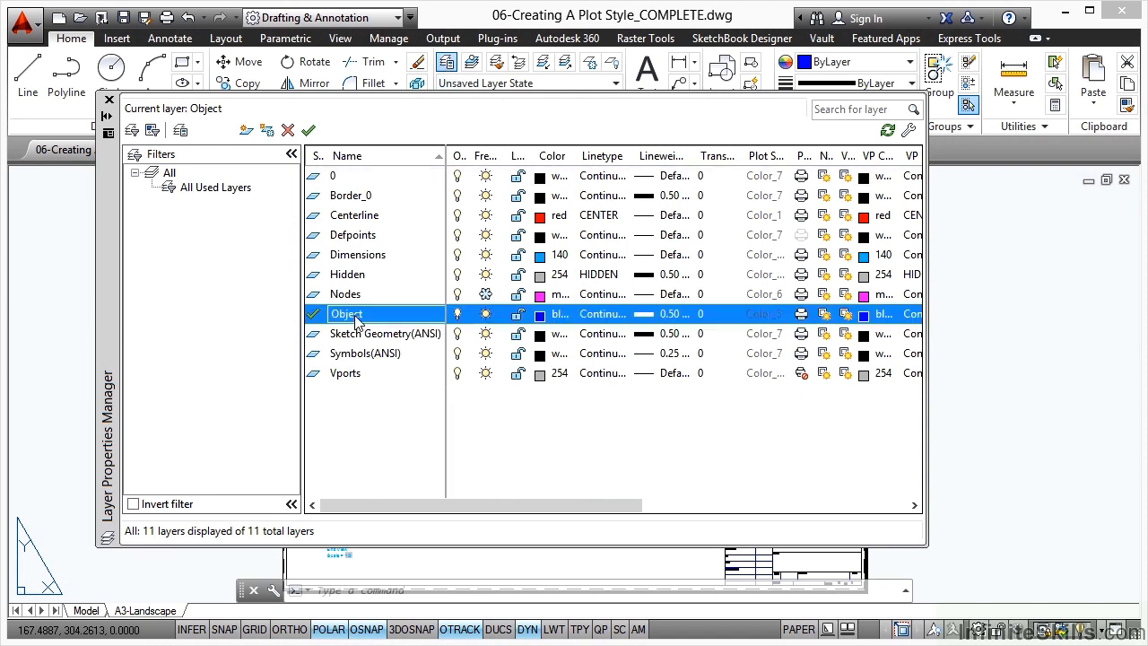
drag(582, 164, 622, 164)
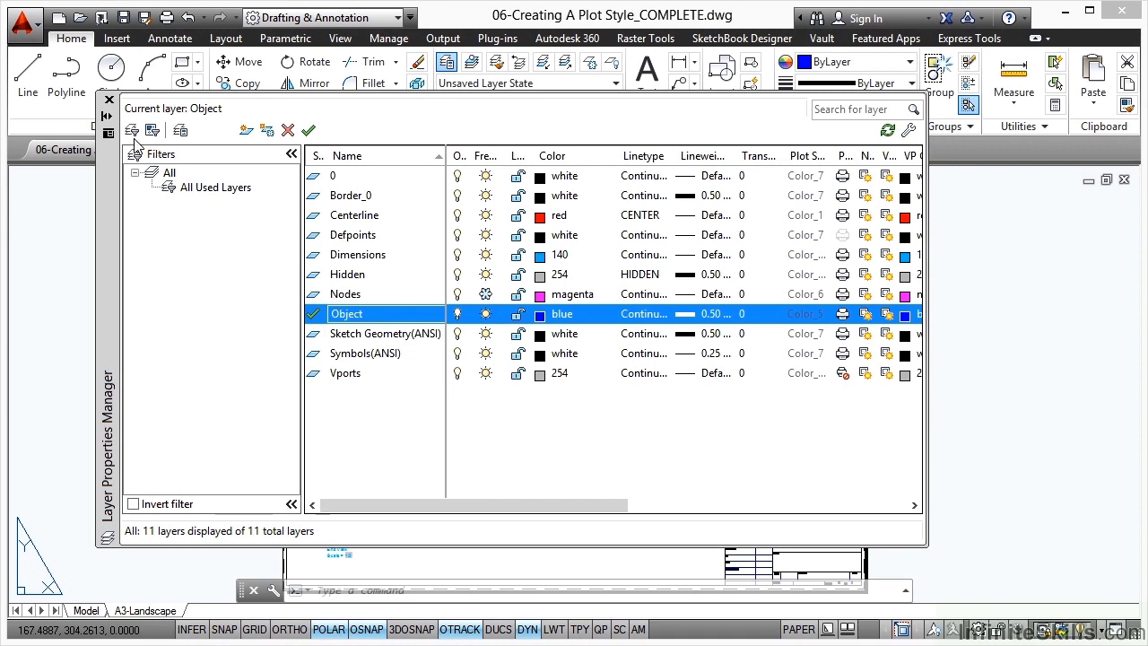
click(110, 100)
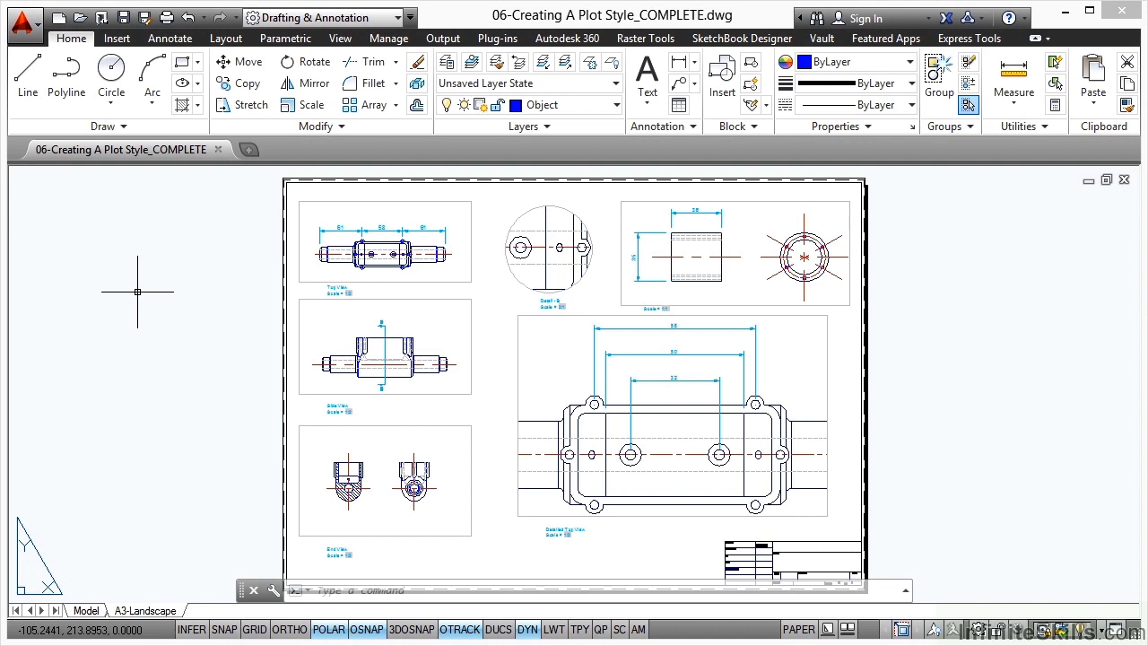
Start a new page setup named A3-Grey based on A3-Color (Landscape)
click(443, 39)
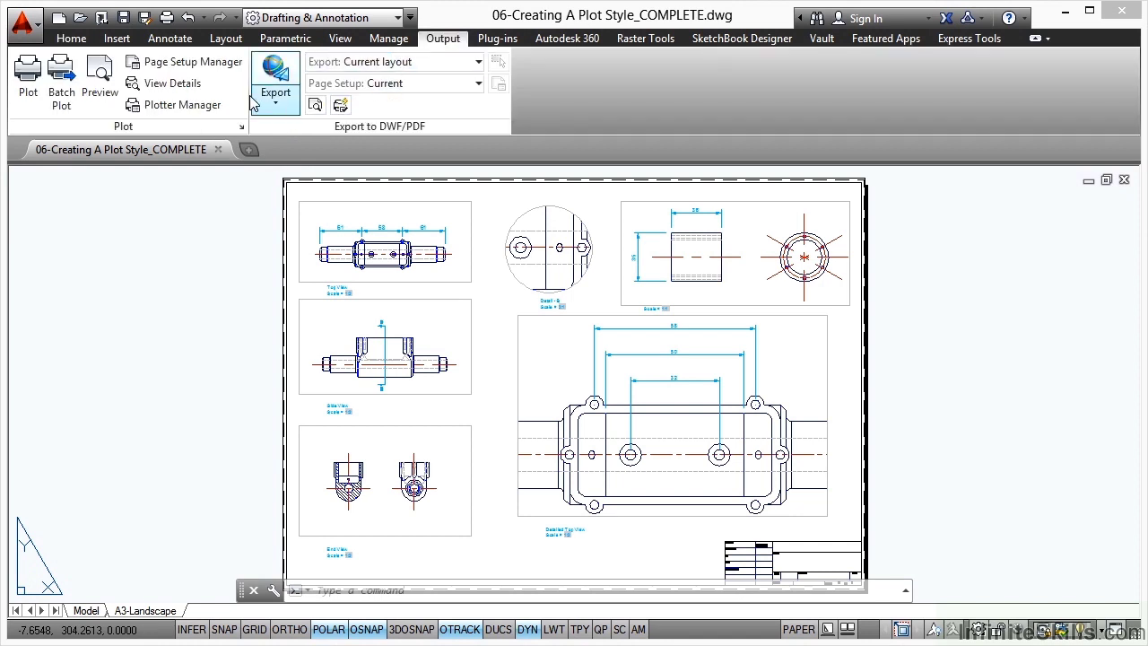
click(201, 71)
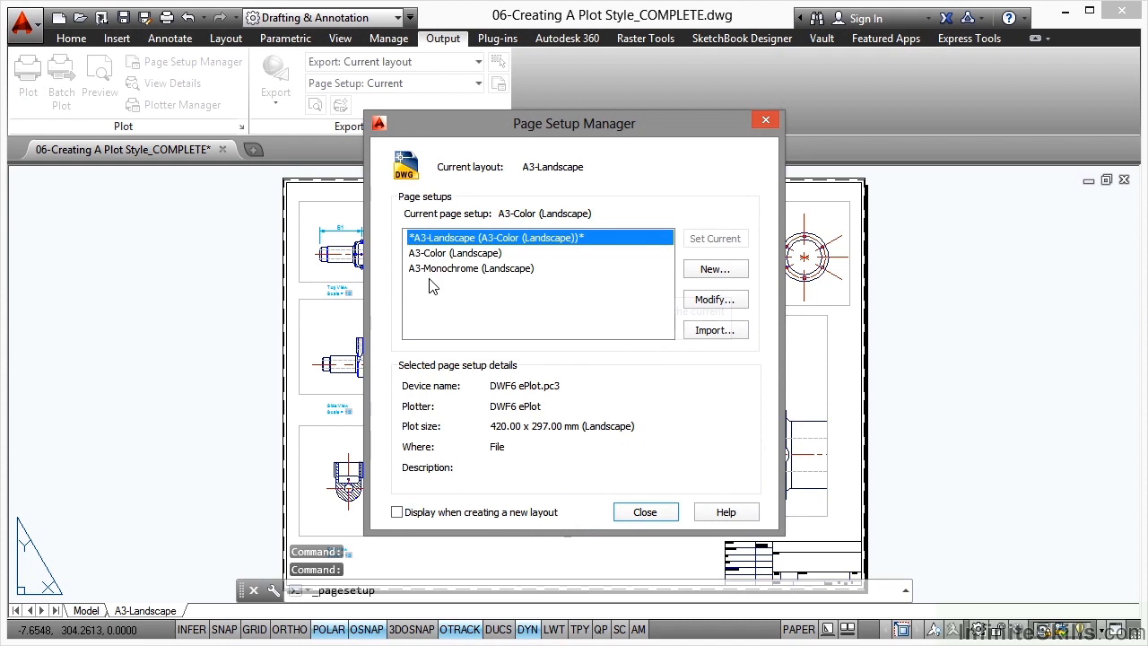
click(713, 276)
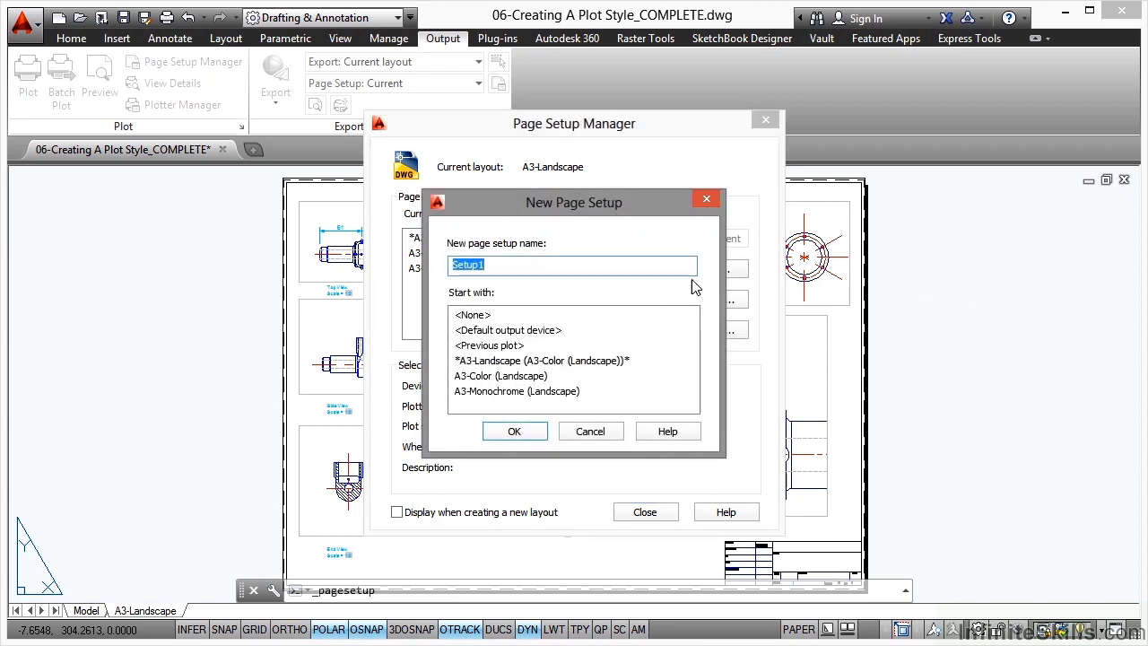
click(484, 377)
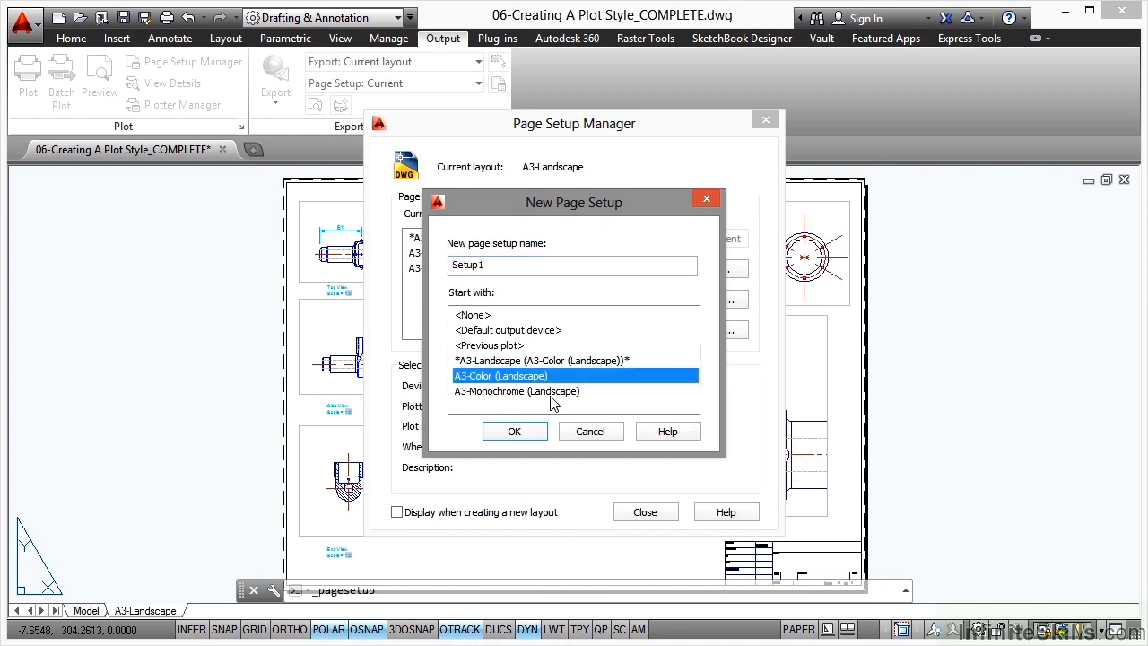
double_click(518, 267)
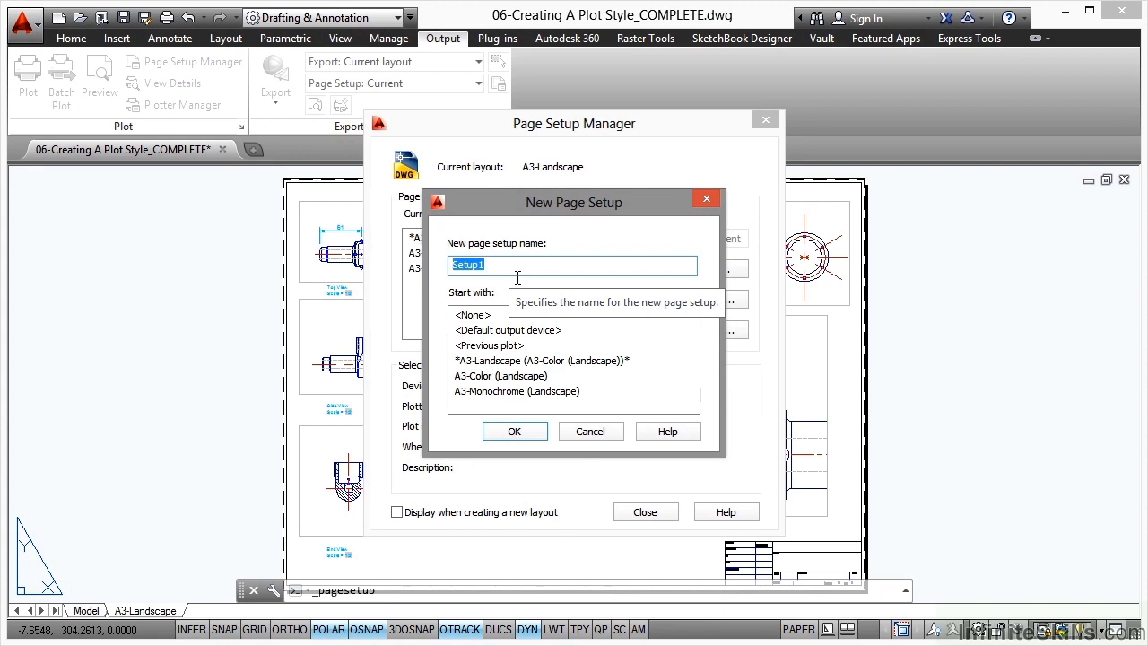
text(A3-Grey)
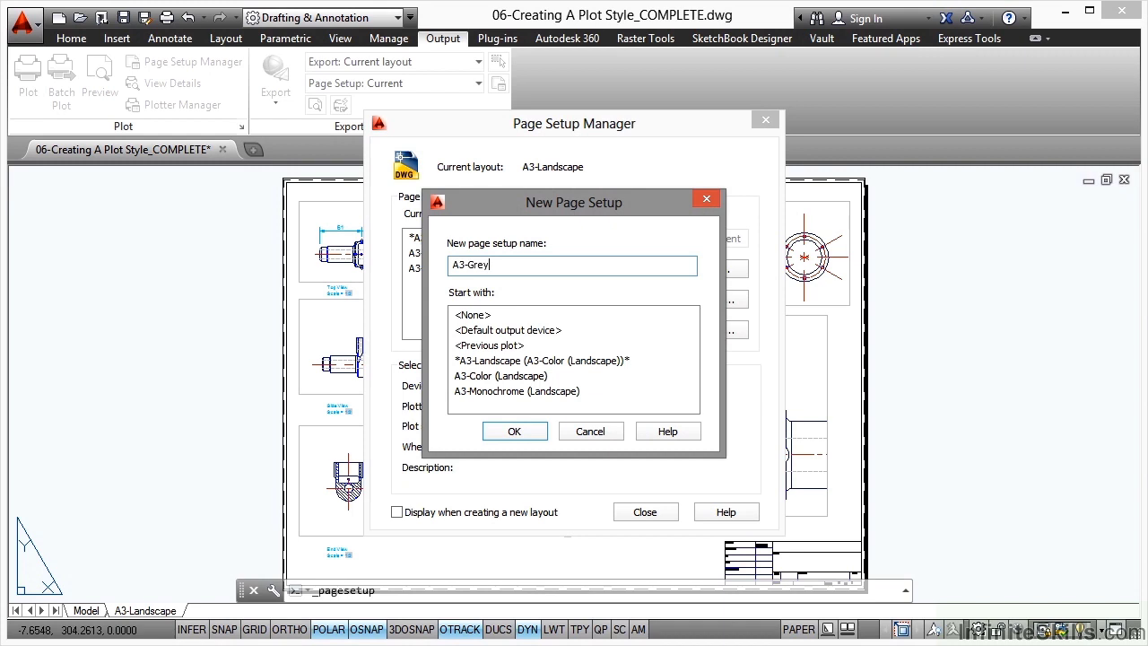
click(532, 432)
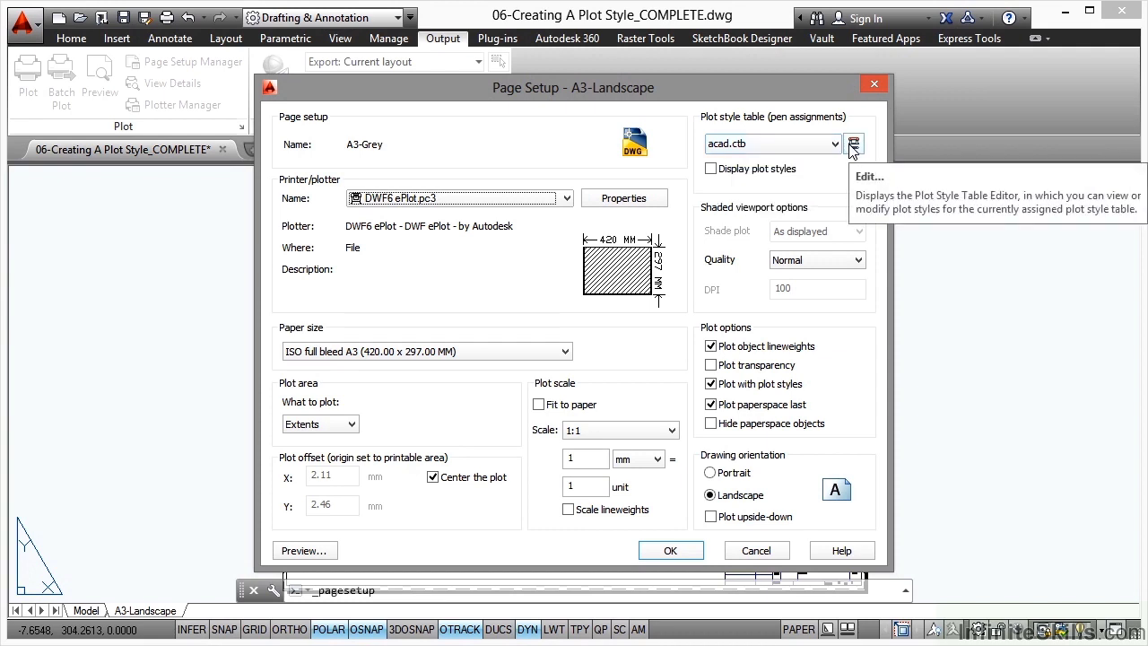
Open acad.ctb in the plot style editor and review its Table View and General tabs
click(852, 145)
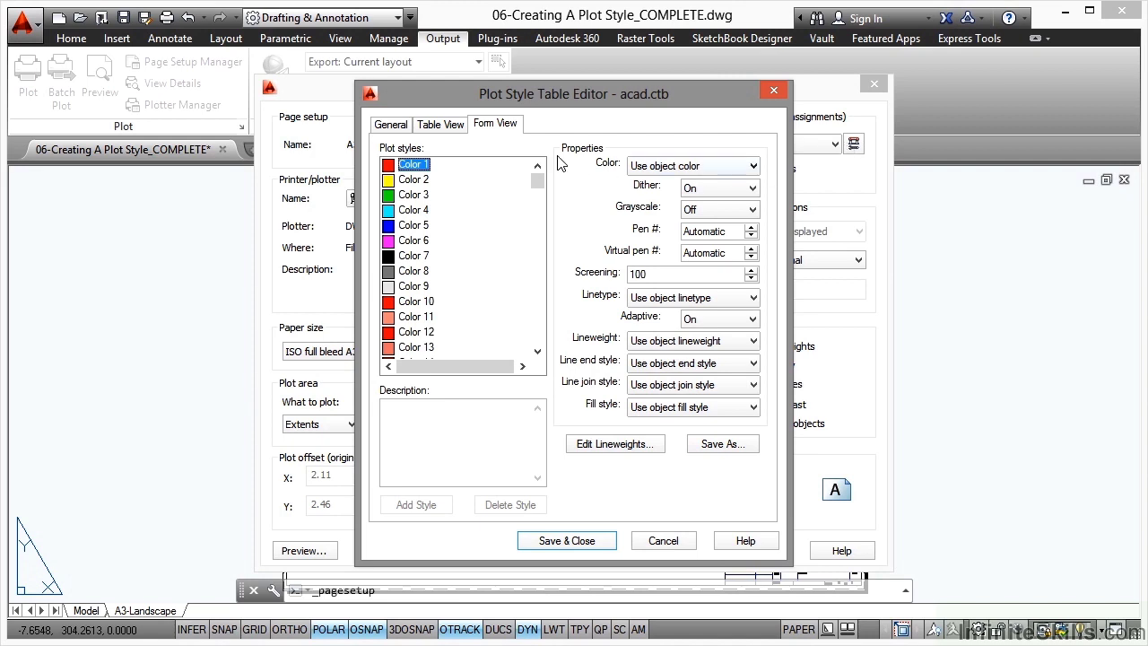
click(444, 125)
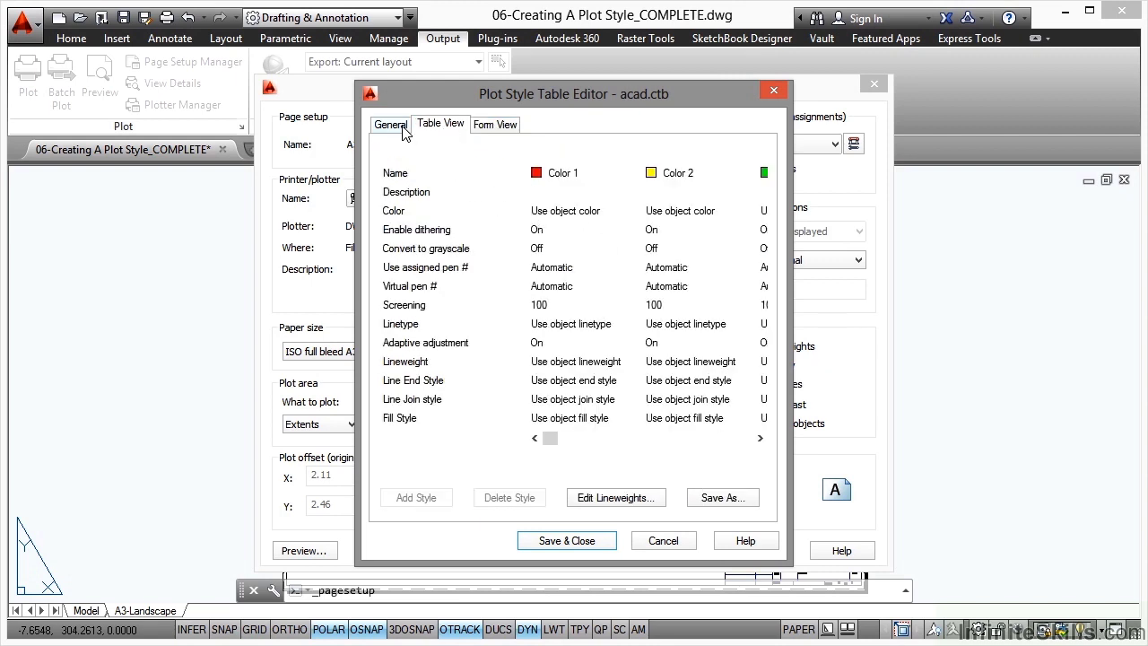
click(405, 130)
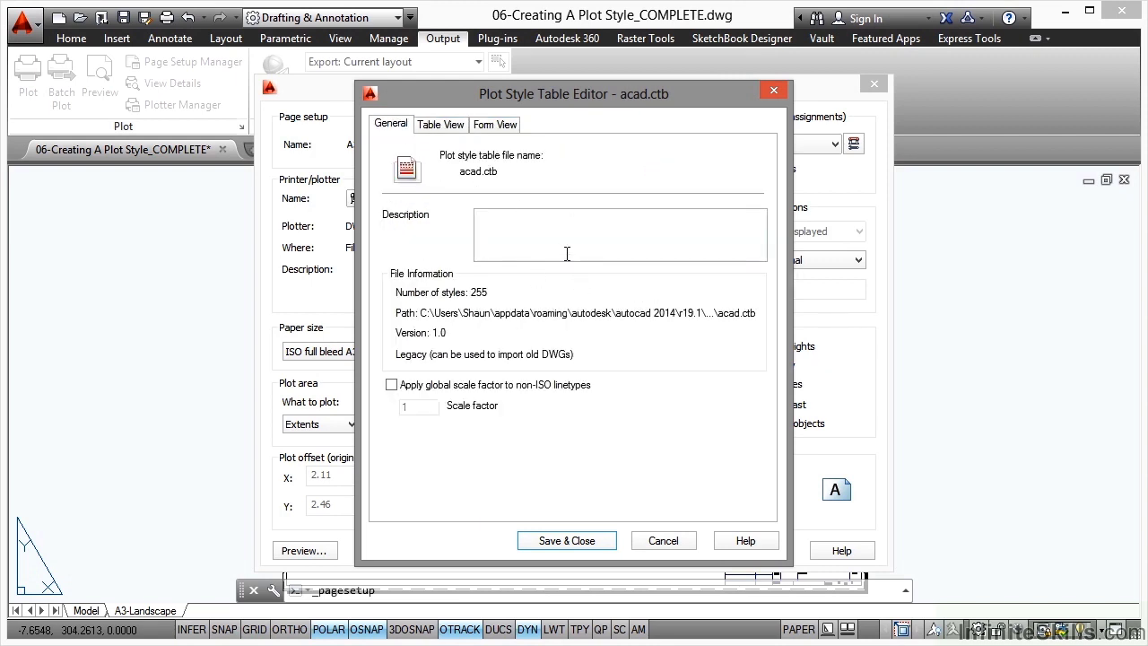
click(498, 127)
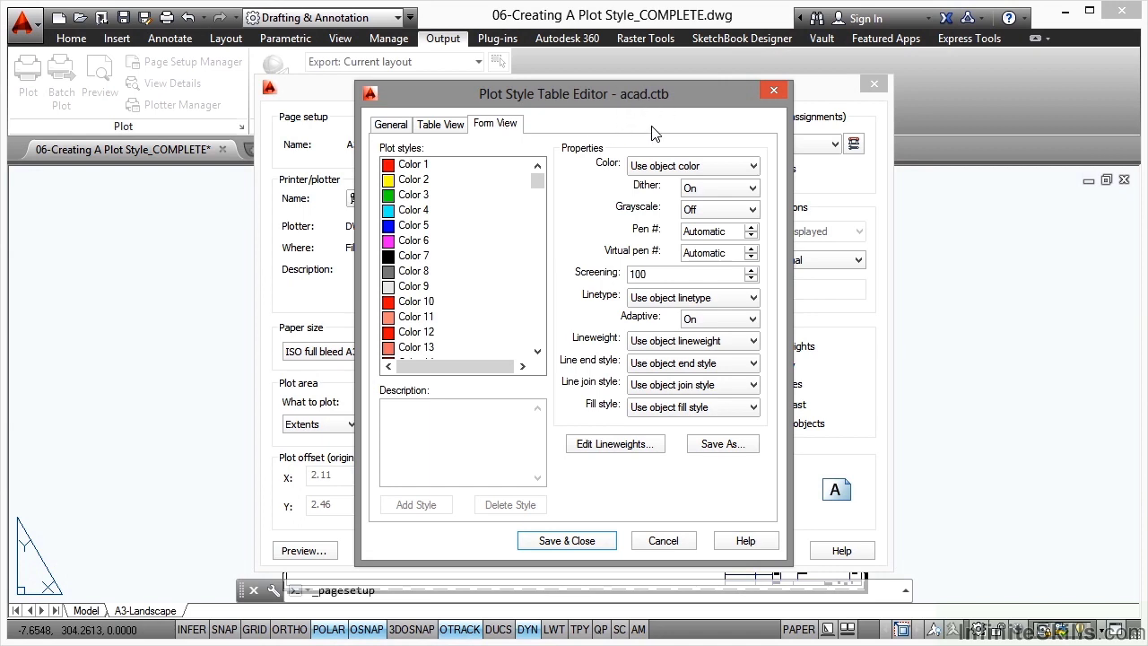
Save acad.ctb as a new plot style table file named Object-GREY.ctb
click(718, 444)
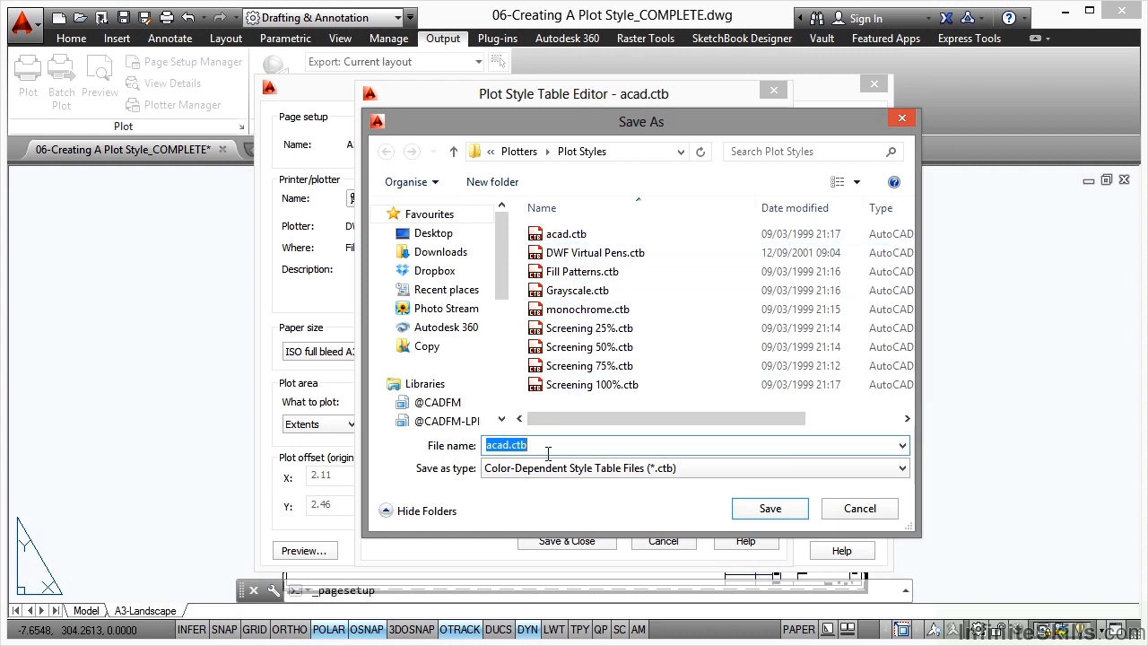
text(Object-GREY)
click(769, 510)
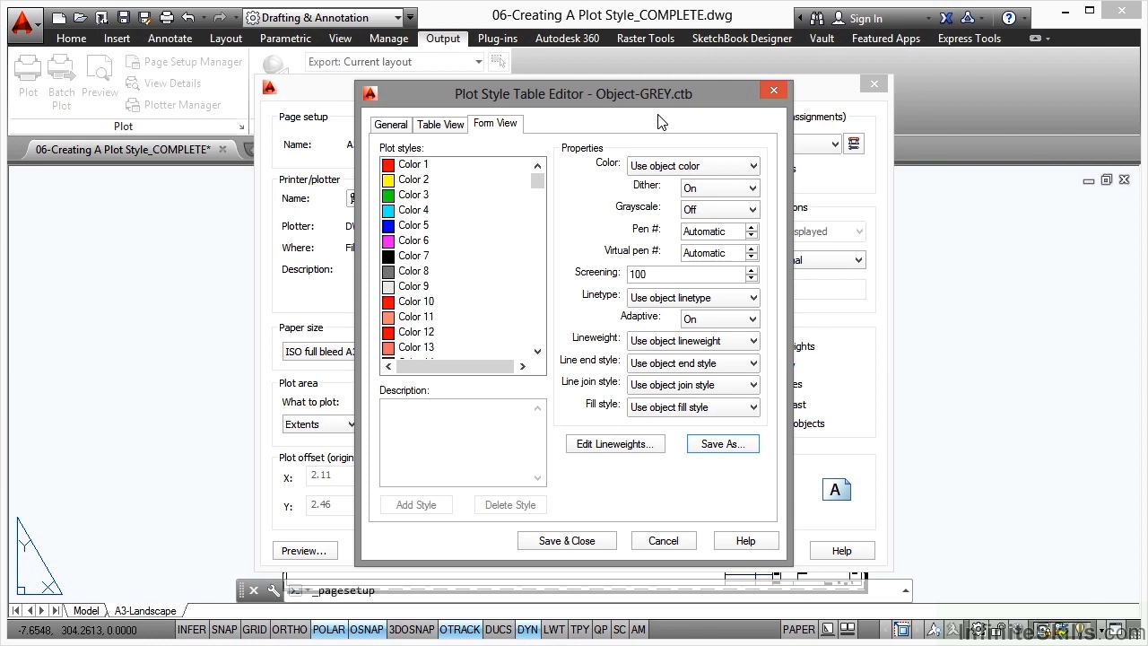
Set the Color 5 plot style to output as dark grey index colour 252
click(415, 227)
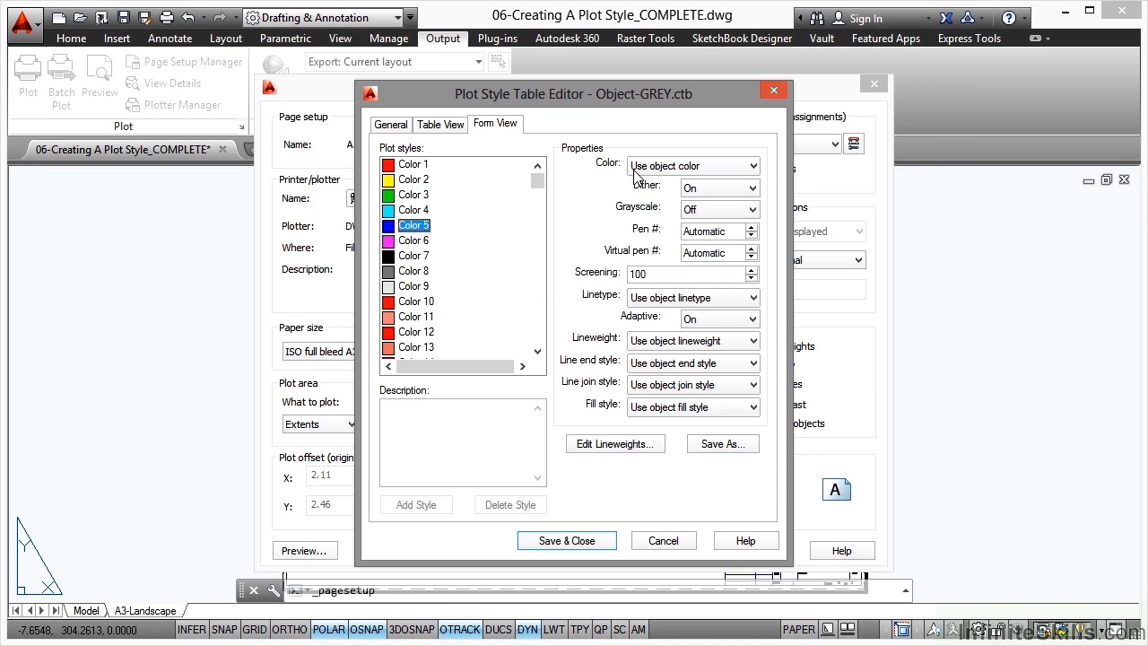
click(754, 167)
click(670, 302)
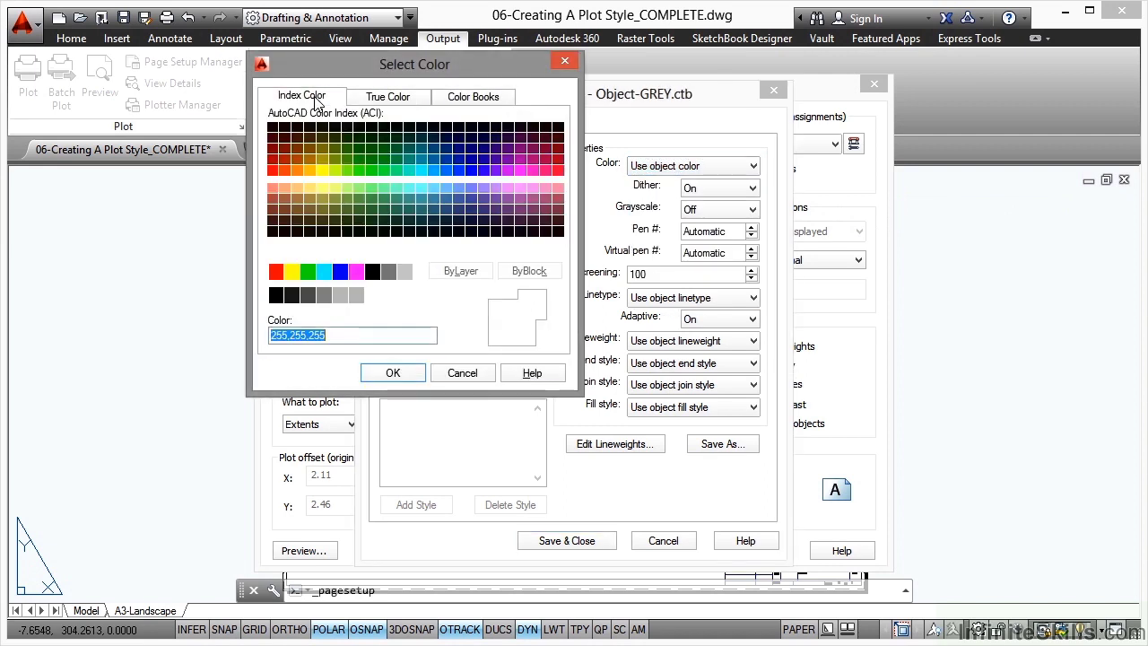
drag(328, 66, 544, 159)
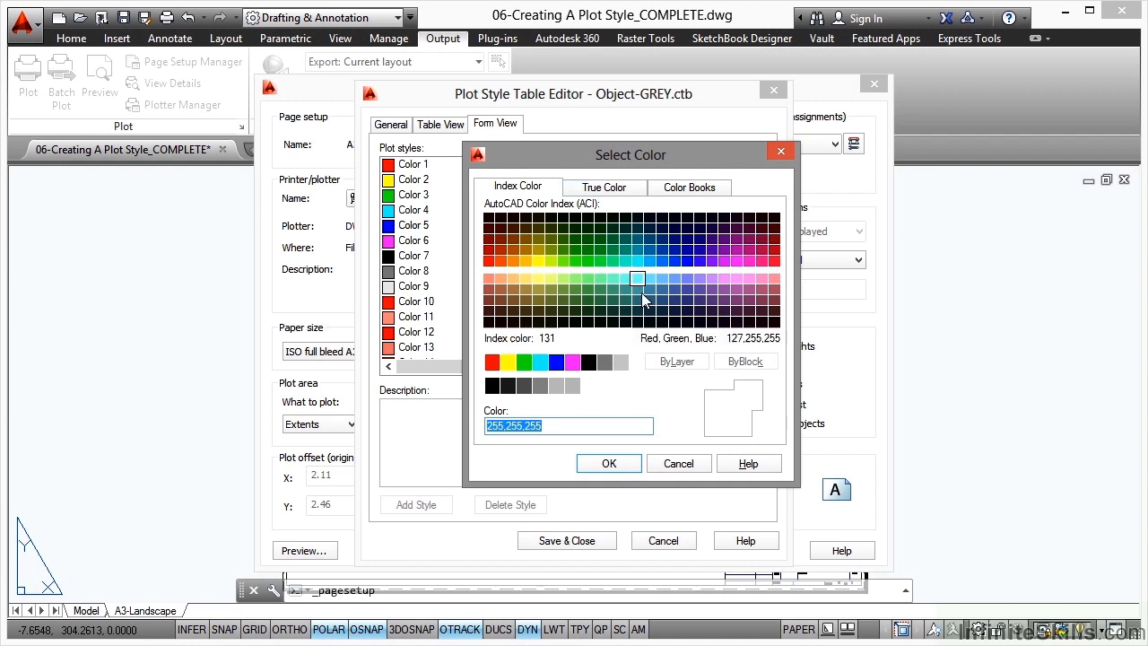
click(531, 391)
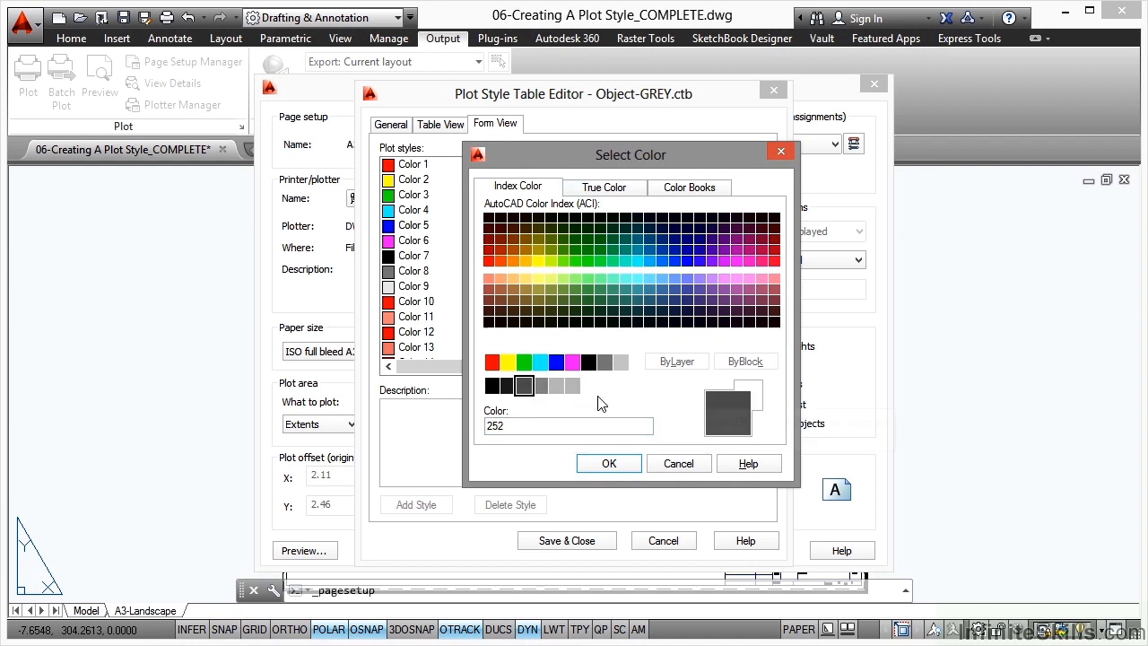
click(620, 465)
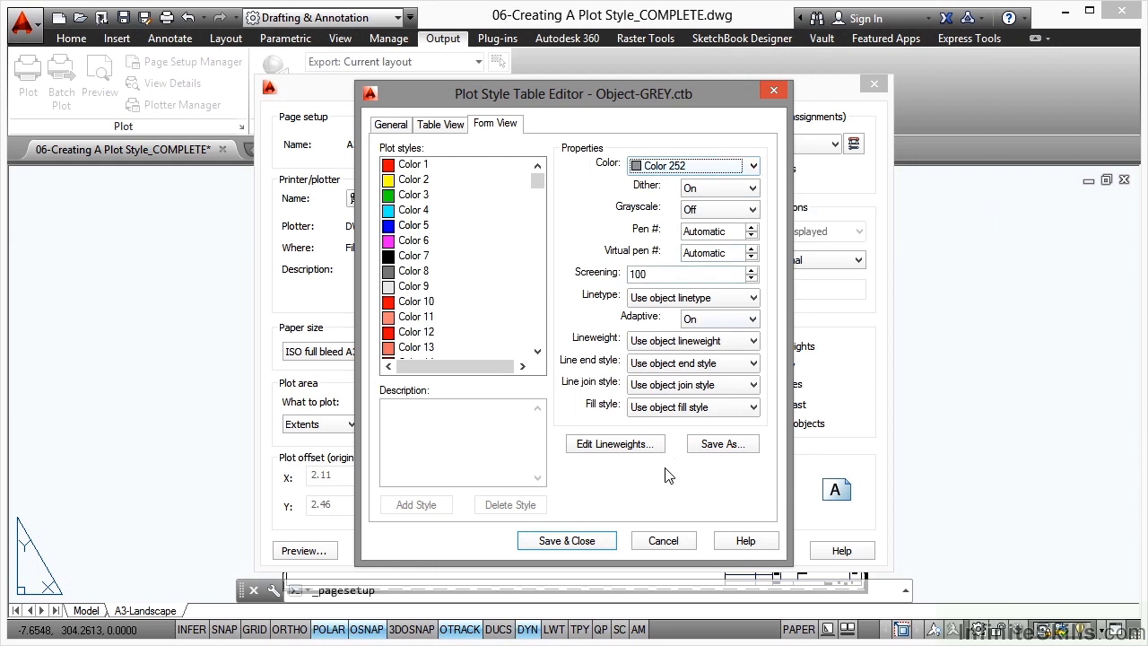
Save the table, assign Object-GREY.ctb to the A3-Grey page setup, and preview the plot
click(569, 541)
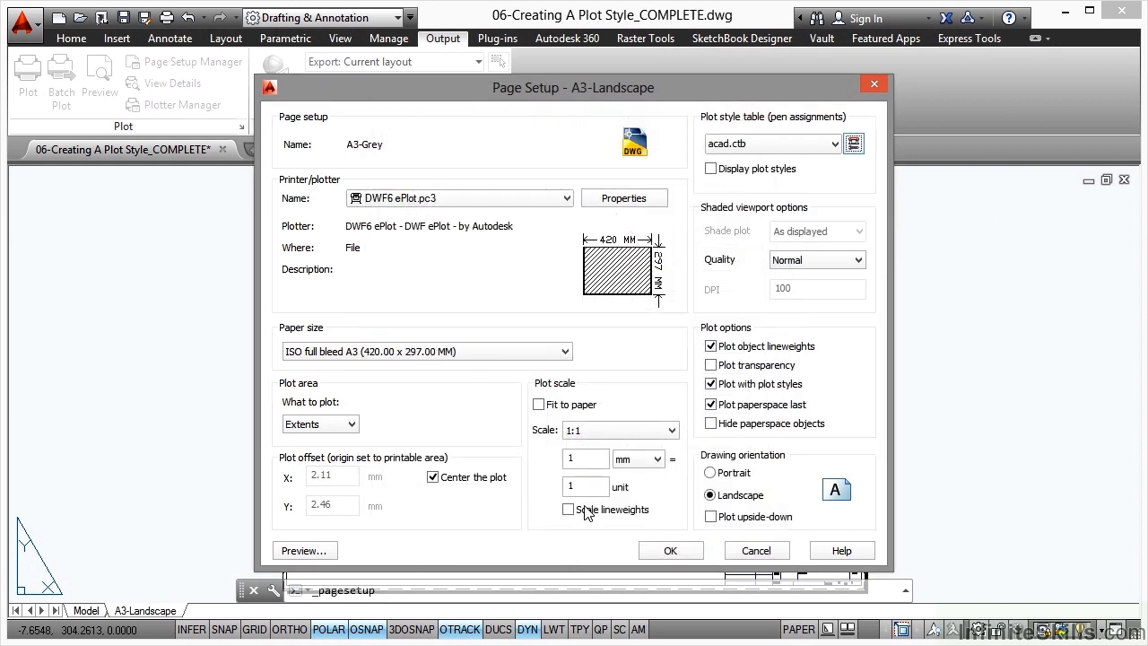
click(835, 147)
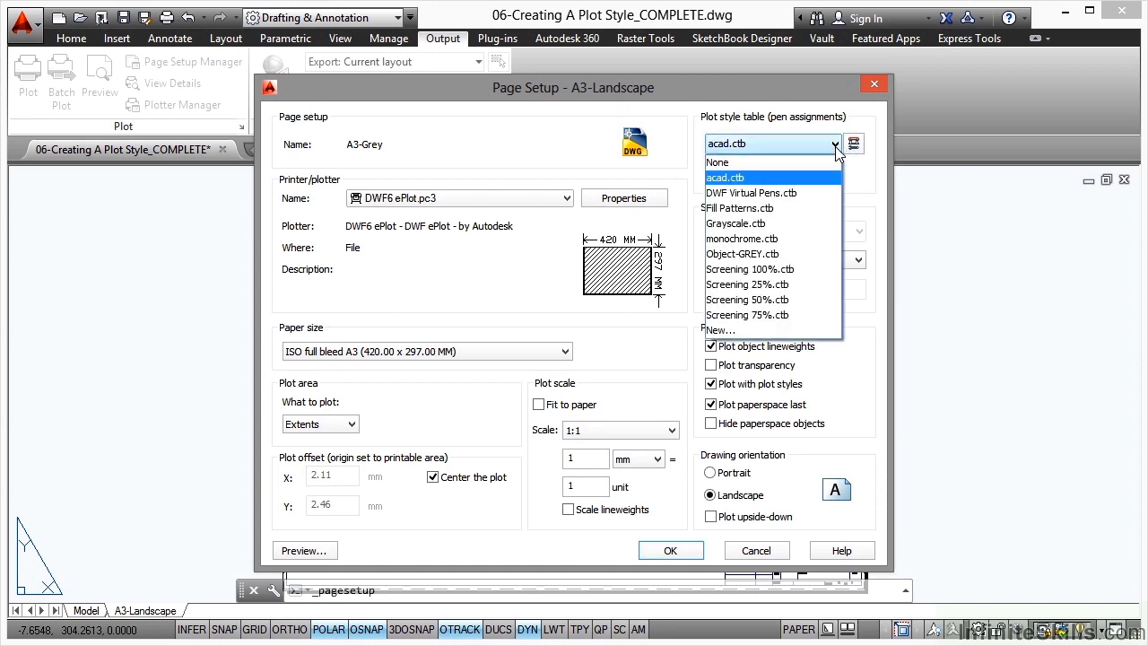
click(755, 255)
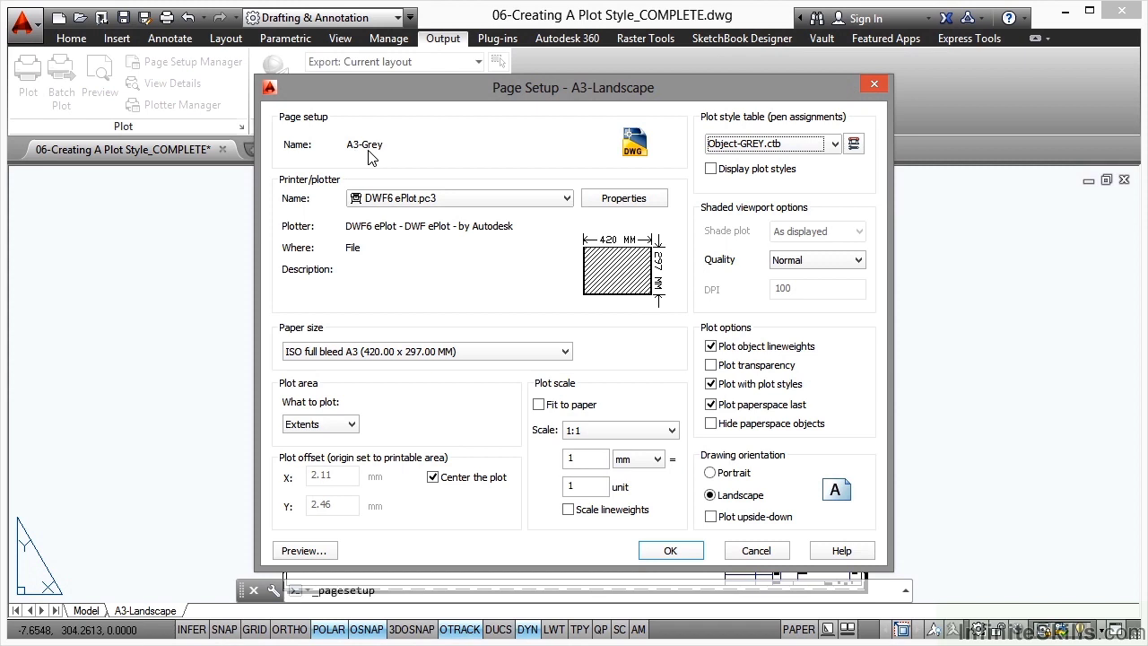
click(321, 552)
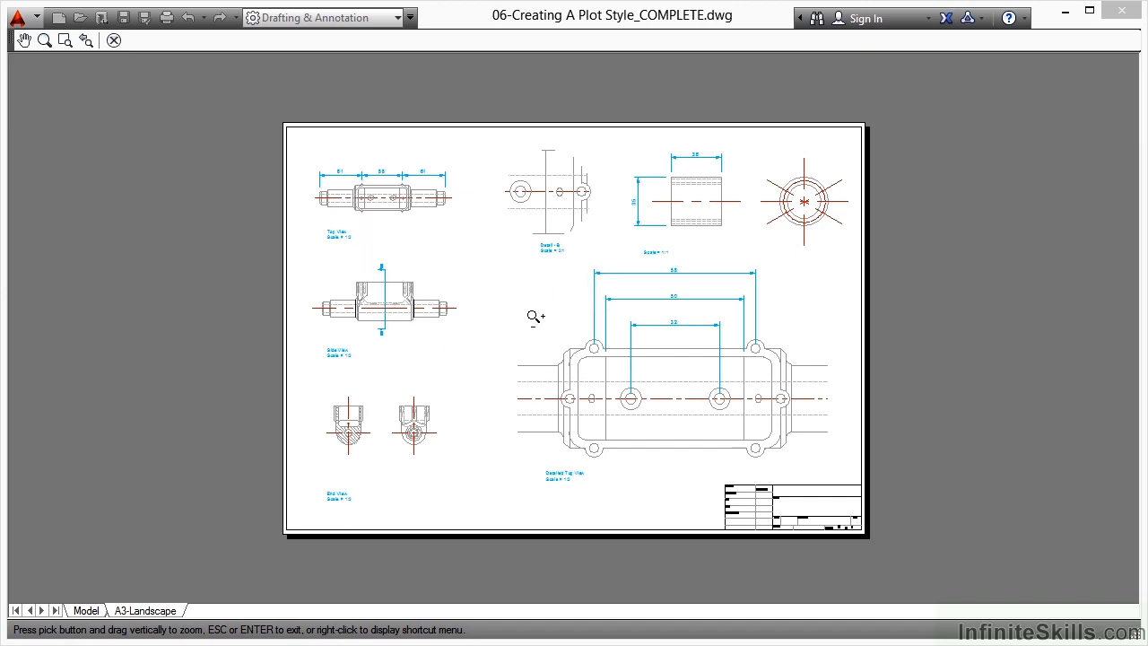
Accept the A3-Grey settings and make A3-Grey current for the A3-Landscape layout
click(114, 39)
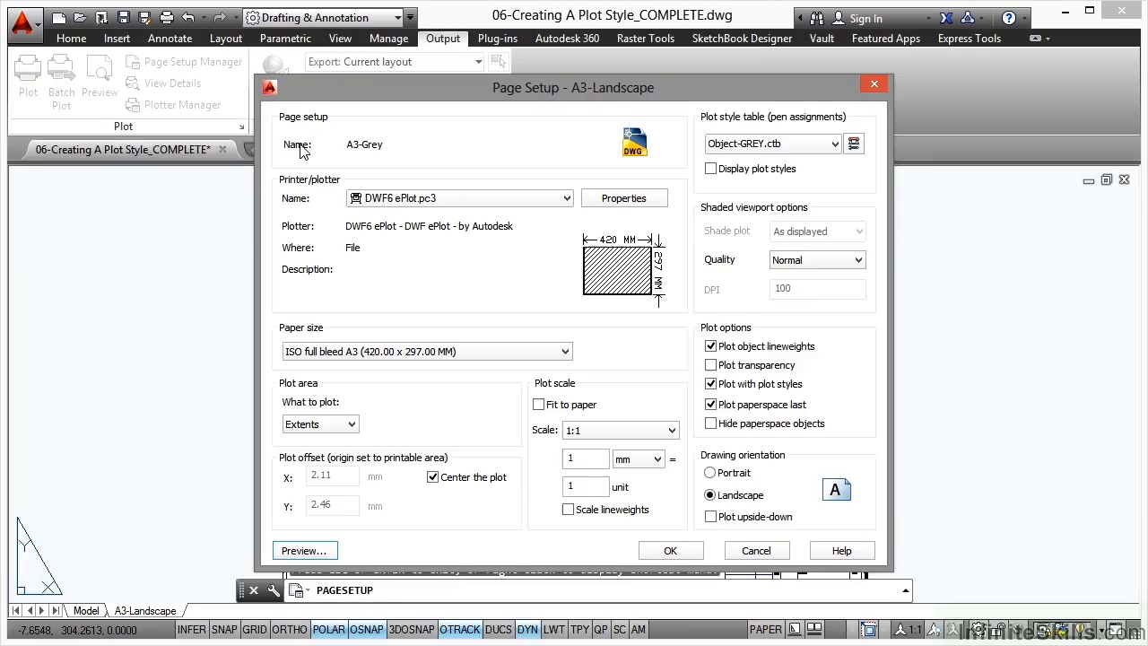
click(671, 551)
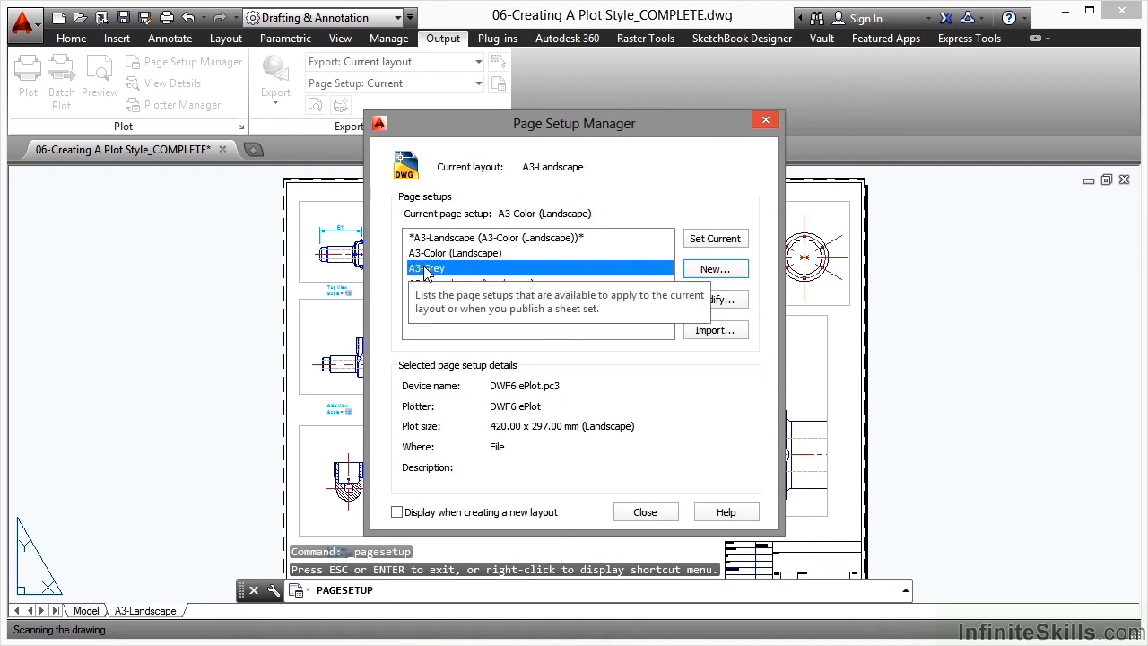
double_click(451, 272)
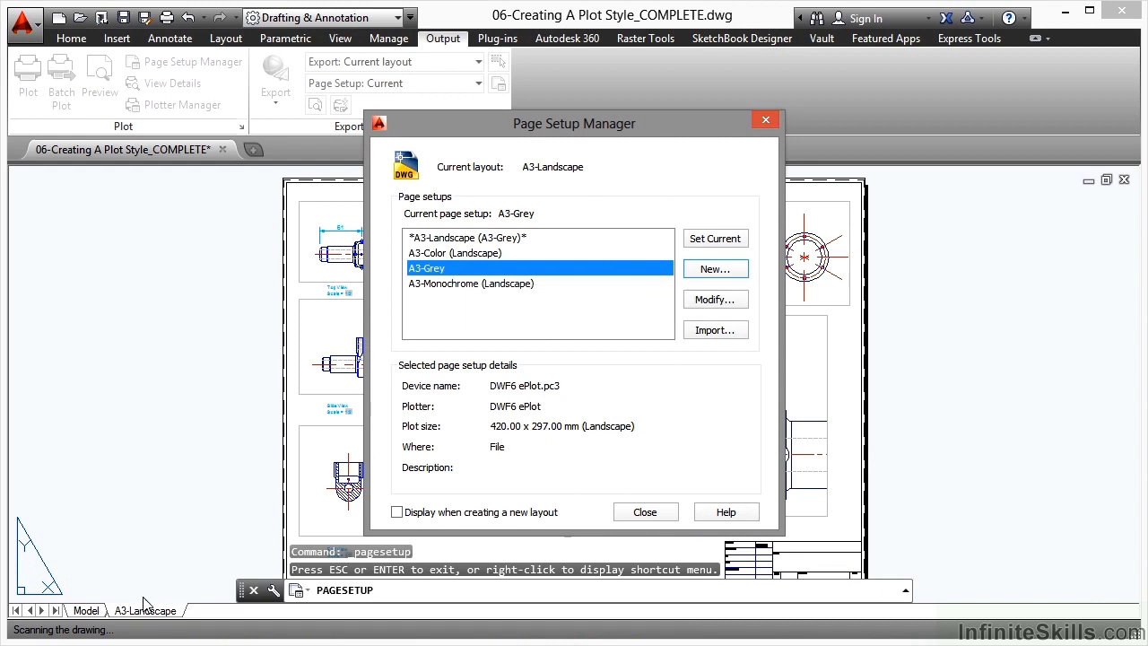
click(659, 513)
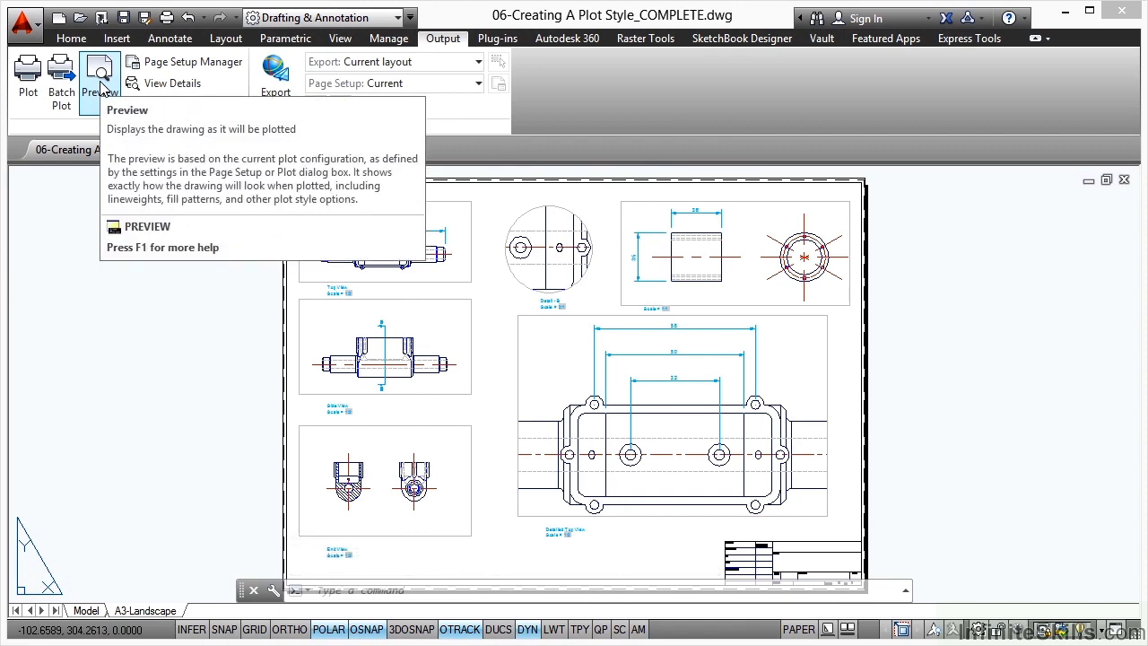
click(102, 85)
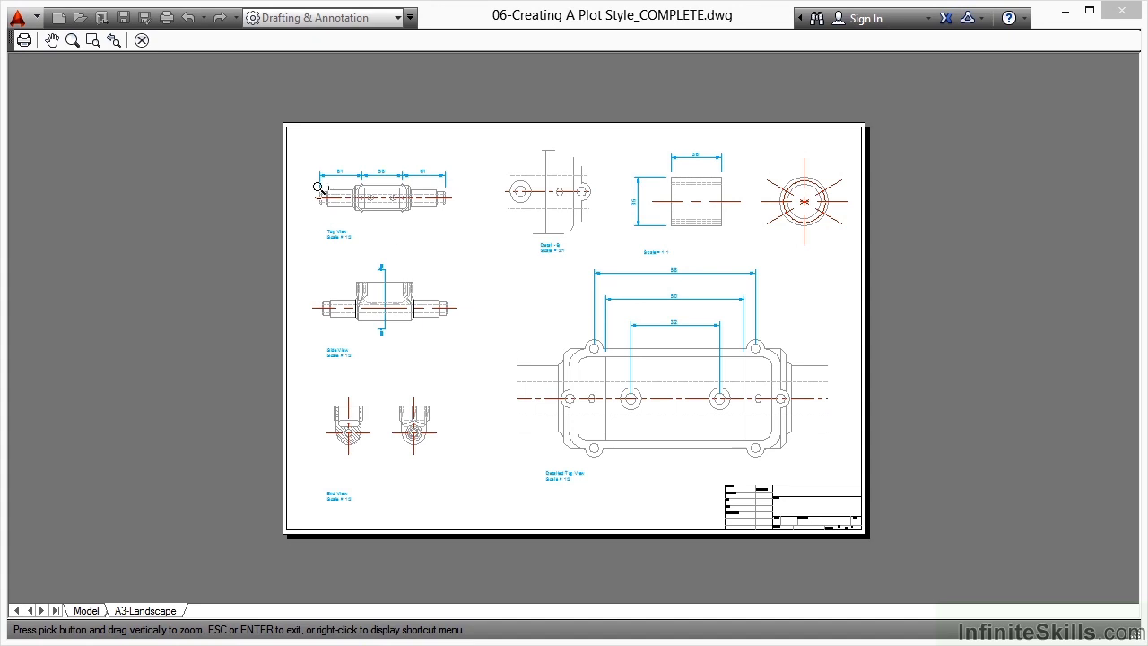
click(141, 41)
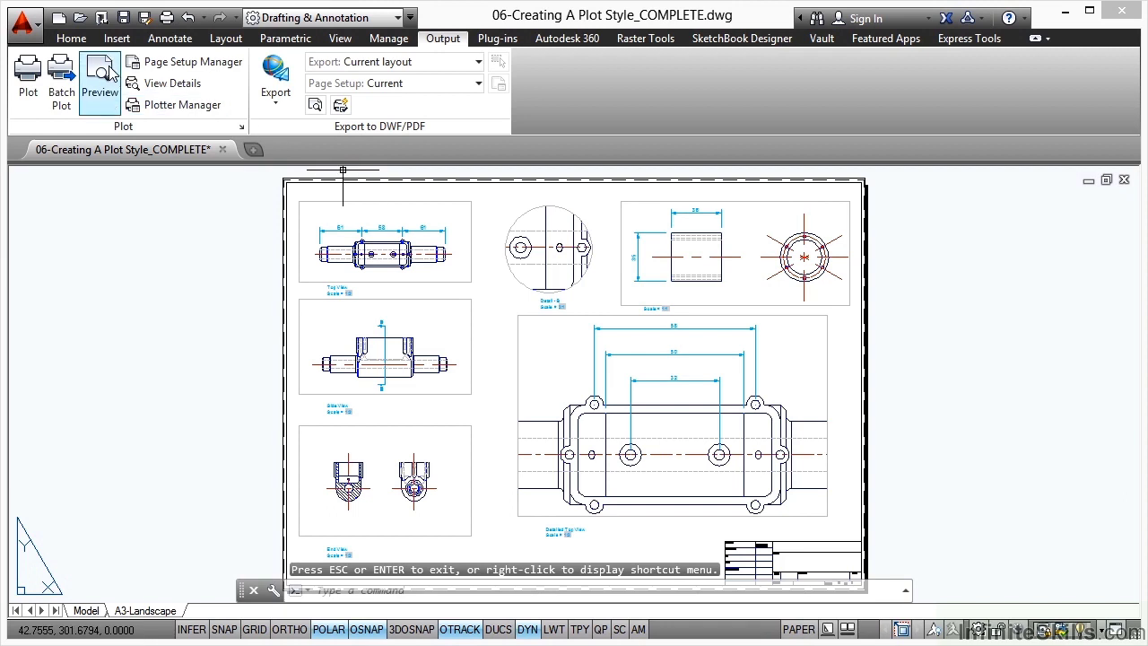
Return the ribbon to the Home tab's drafting tools
click(72, 38)
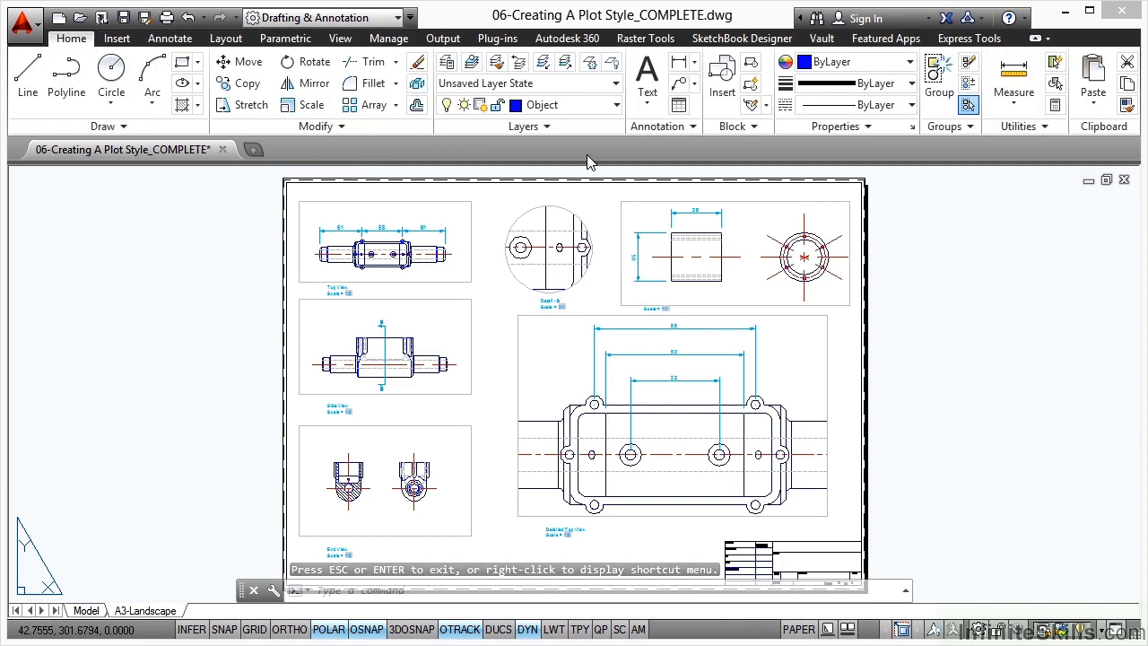